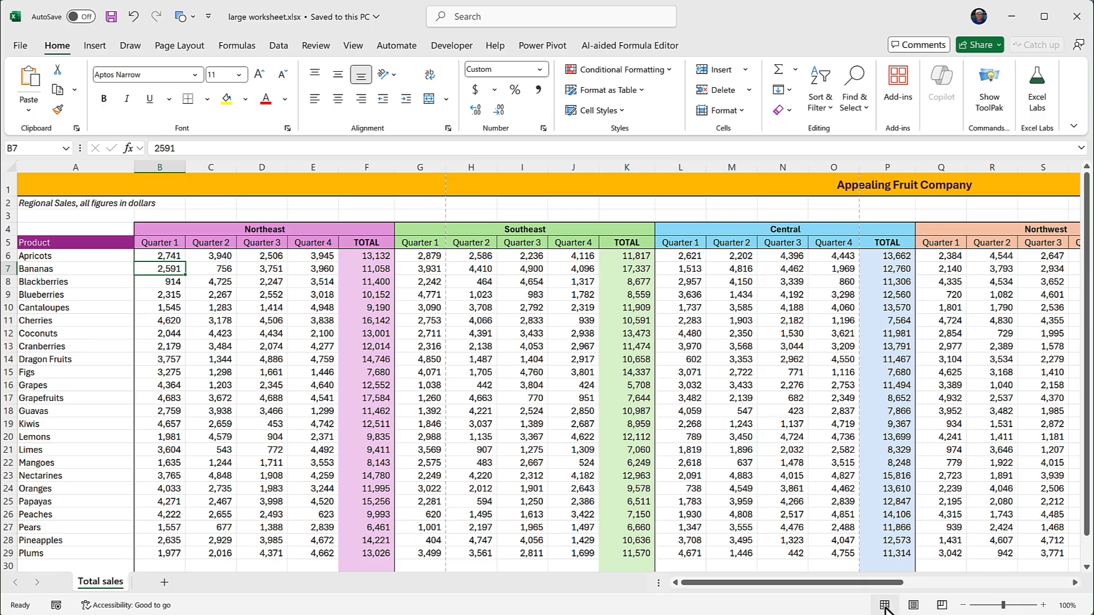
Step: Switch the worksheet to Page Layout view and insert the file path in the left header section
left_click(914, 607)
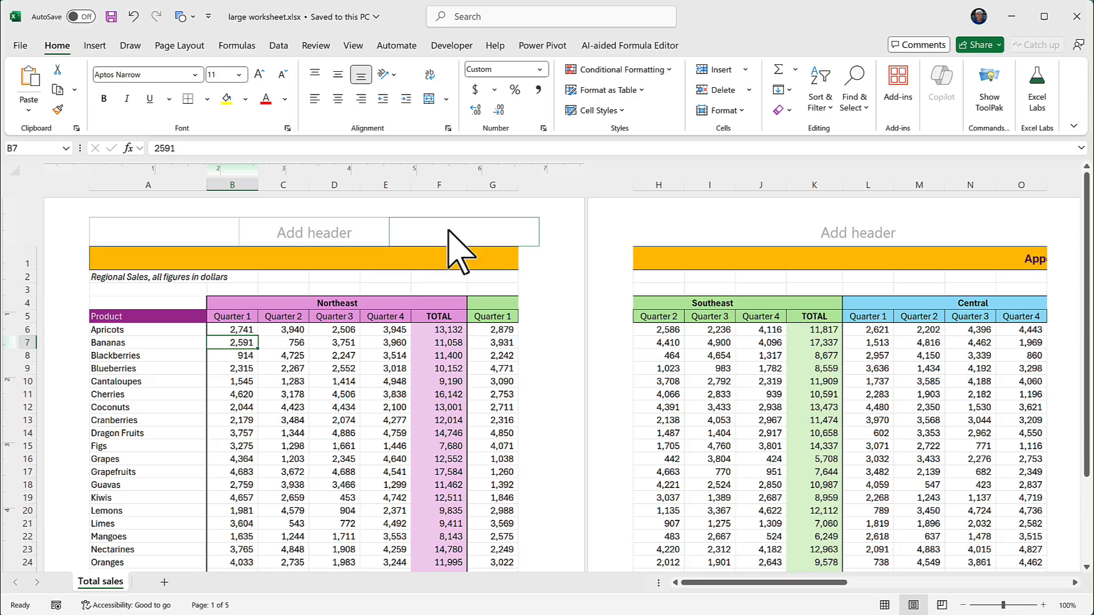
left_click(195, 232)
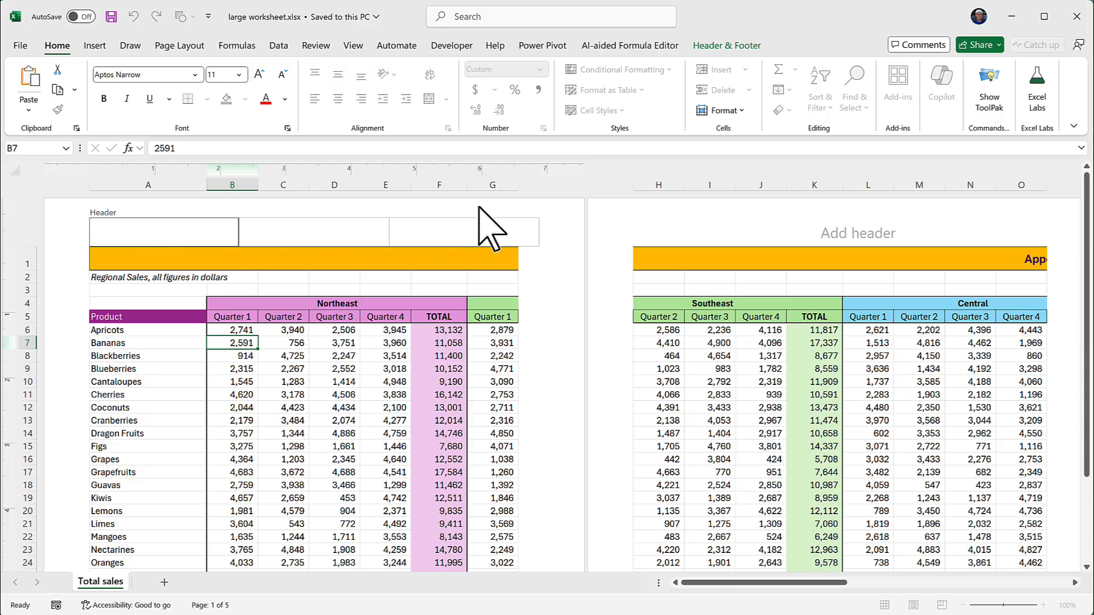
left_click(745, 45)
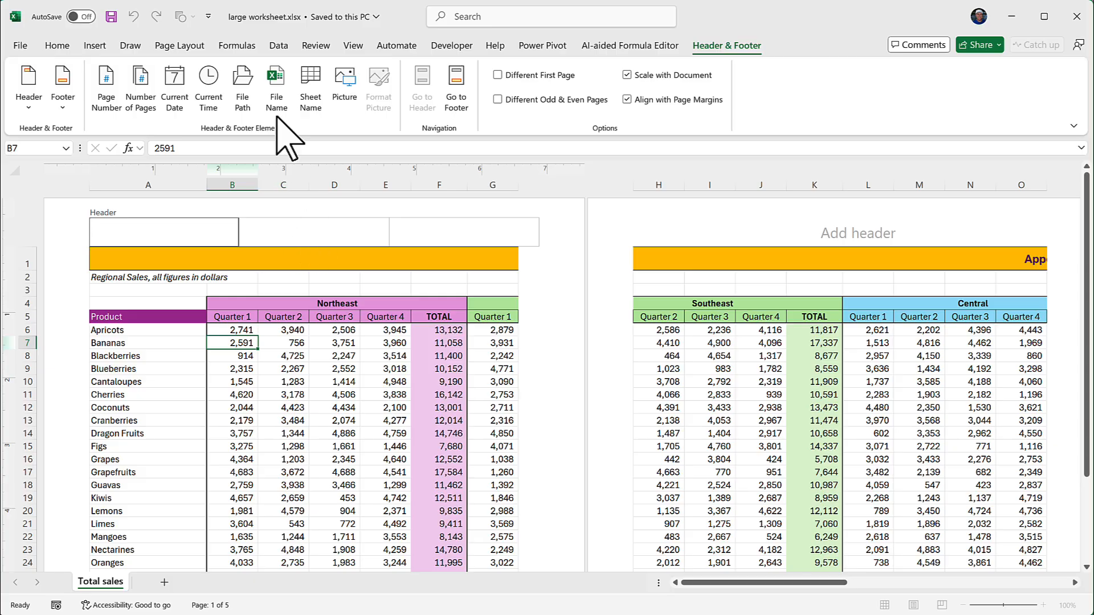
left_click(242, 83)
left_click(247, 392)
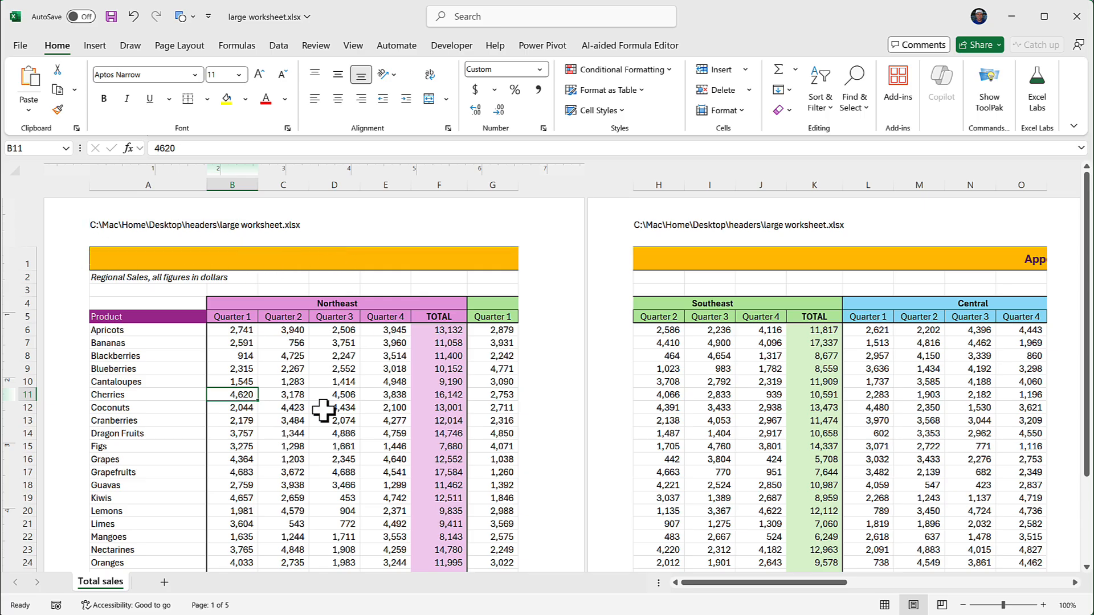
Step: Insert the current date in the right section of the page header
left_click(464, 231)
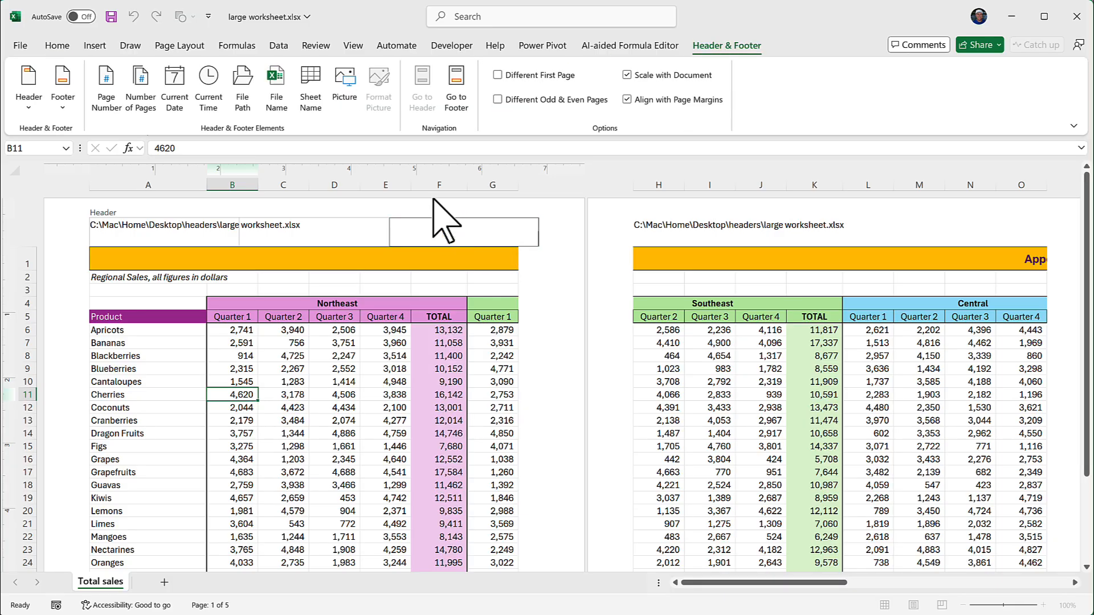
left_click(174, 86)
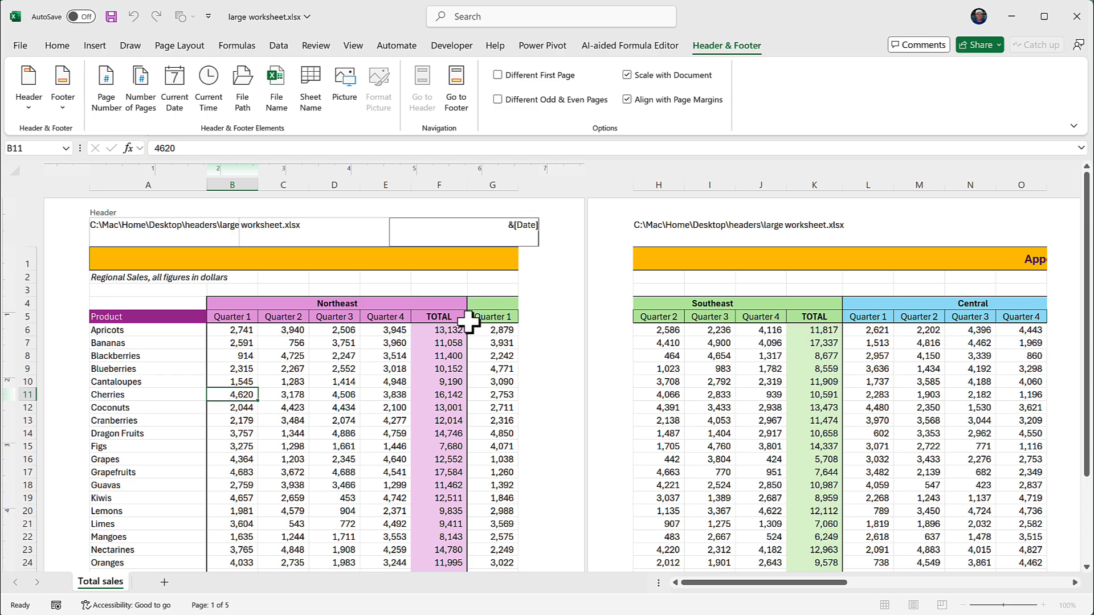
left_click(437, 369)
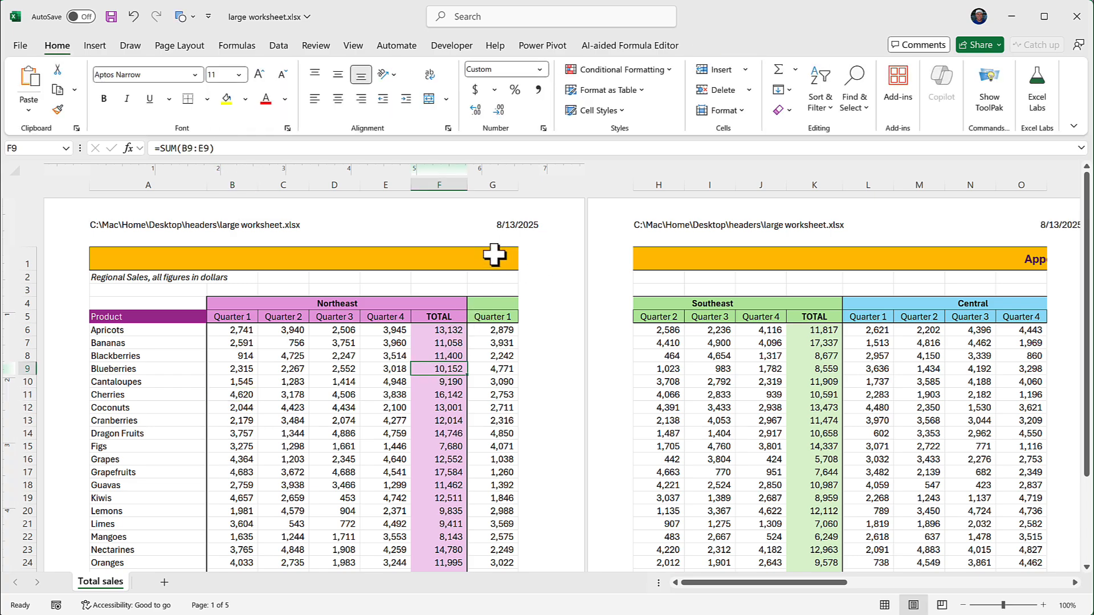
Step: Go from the header to the footer and insert the sheet name in its left section
left_click(443, 225)
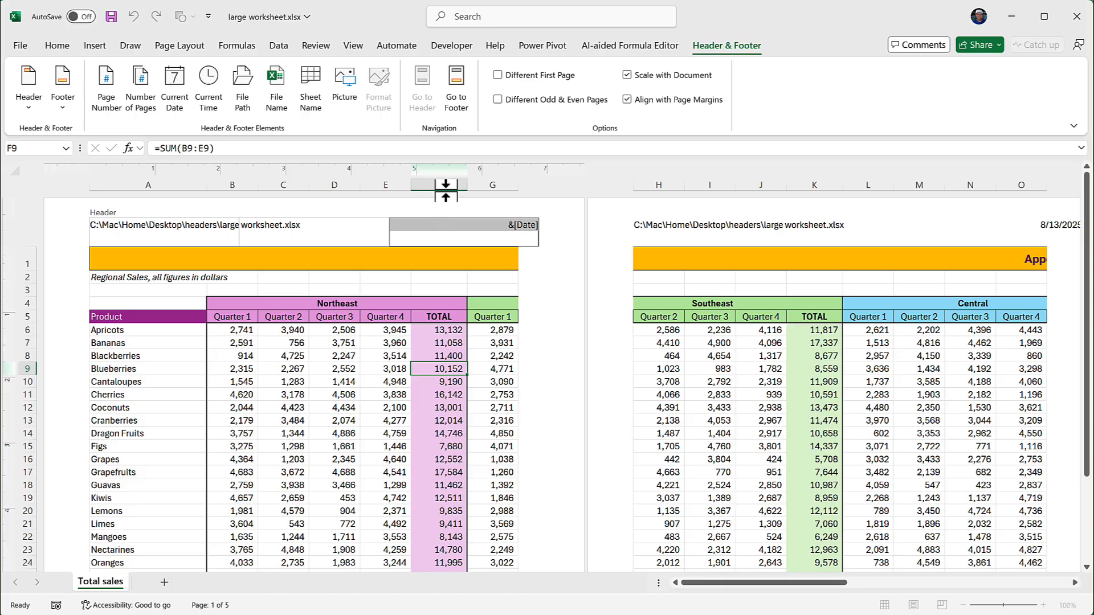
left_click(460, 77)
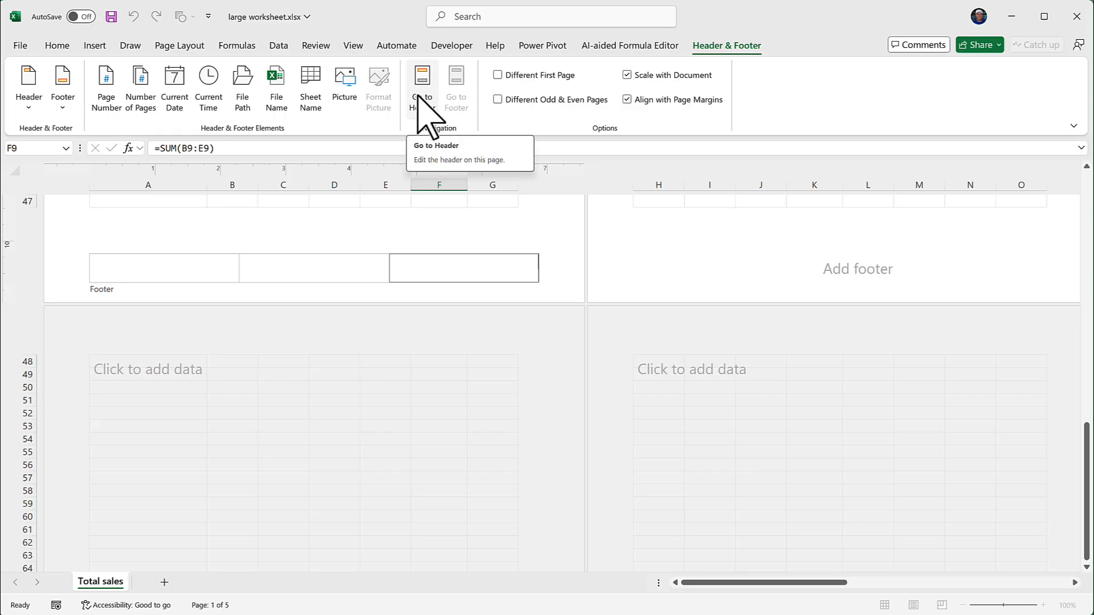
left_click(167, 263)
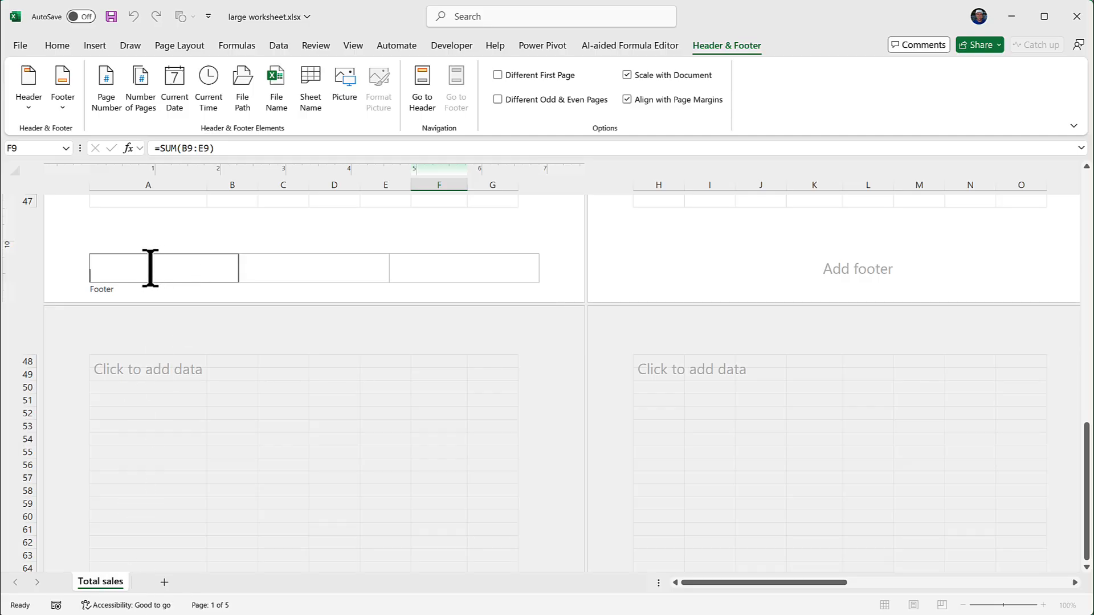
left_click(311, 85)
left_click(176, 201)
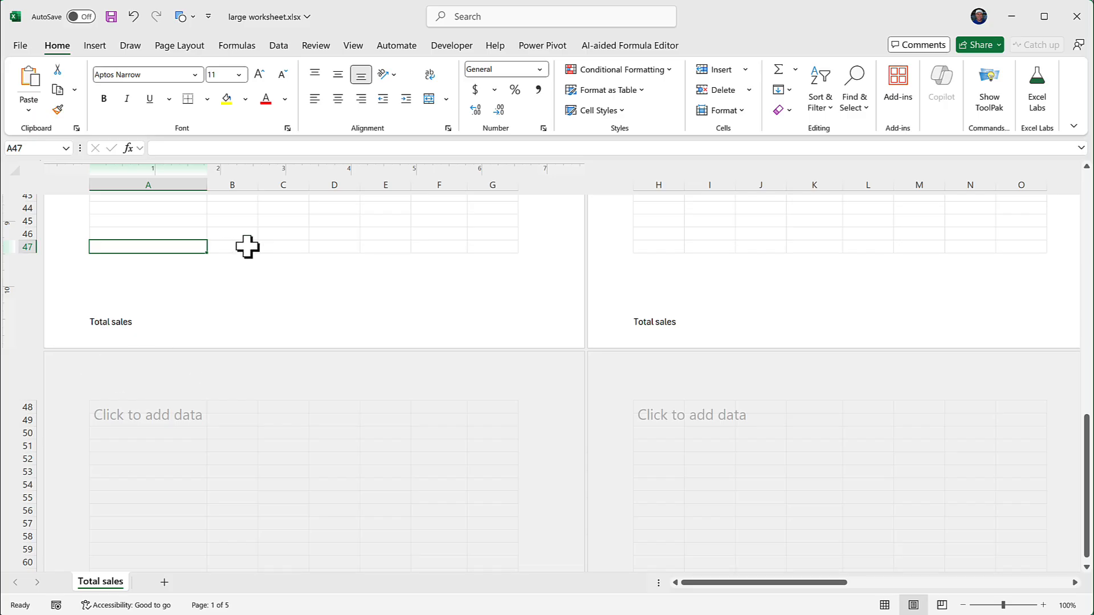
Step: Fill the centre footer section with the page number, the word "of" and the number of pages
left_click(313, 311)
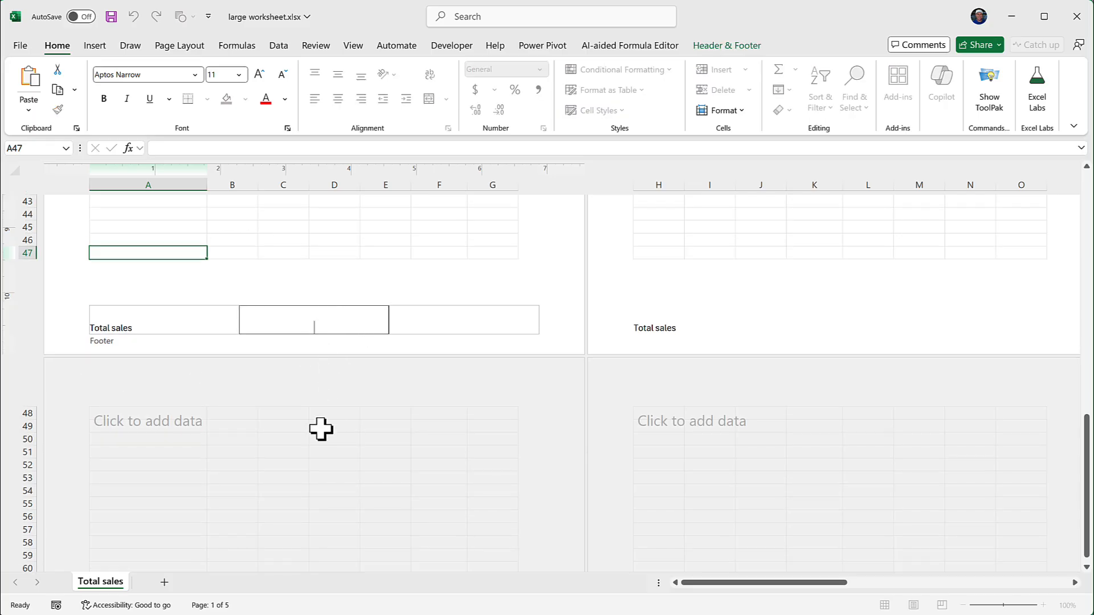
left_click(751, 45)
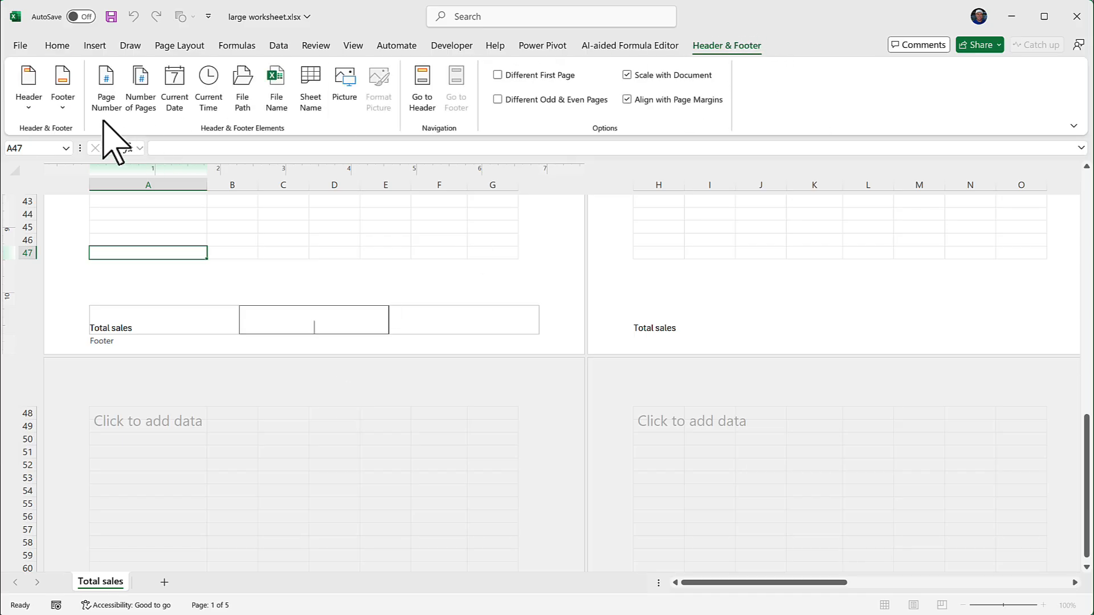
left_click(108, 84)
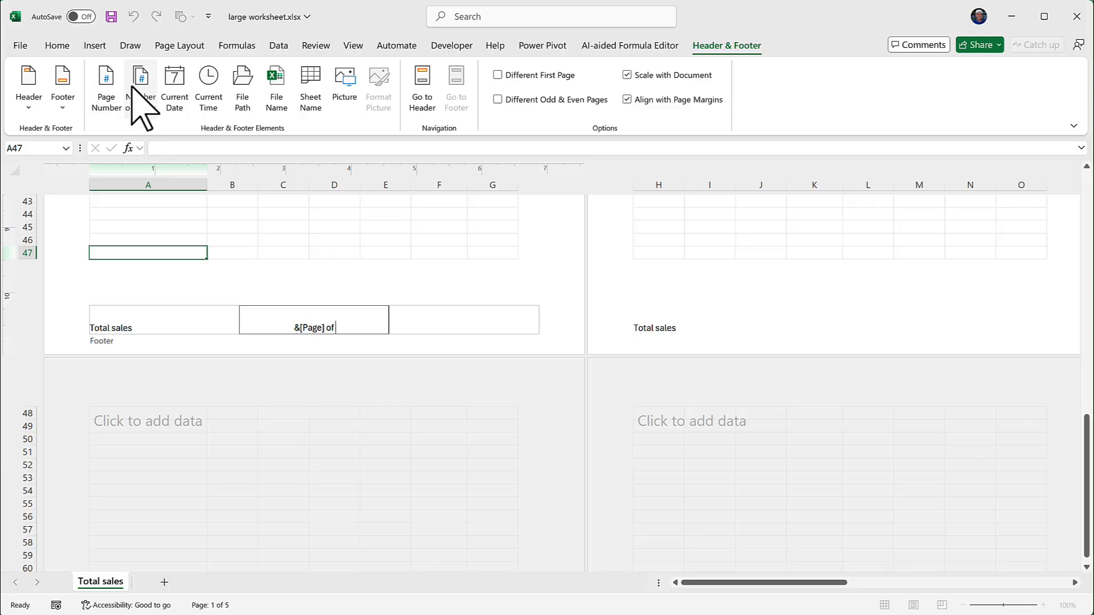
left_click(140, 100)
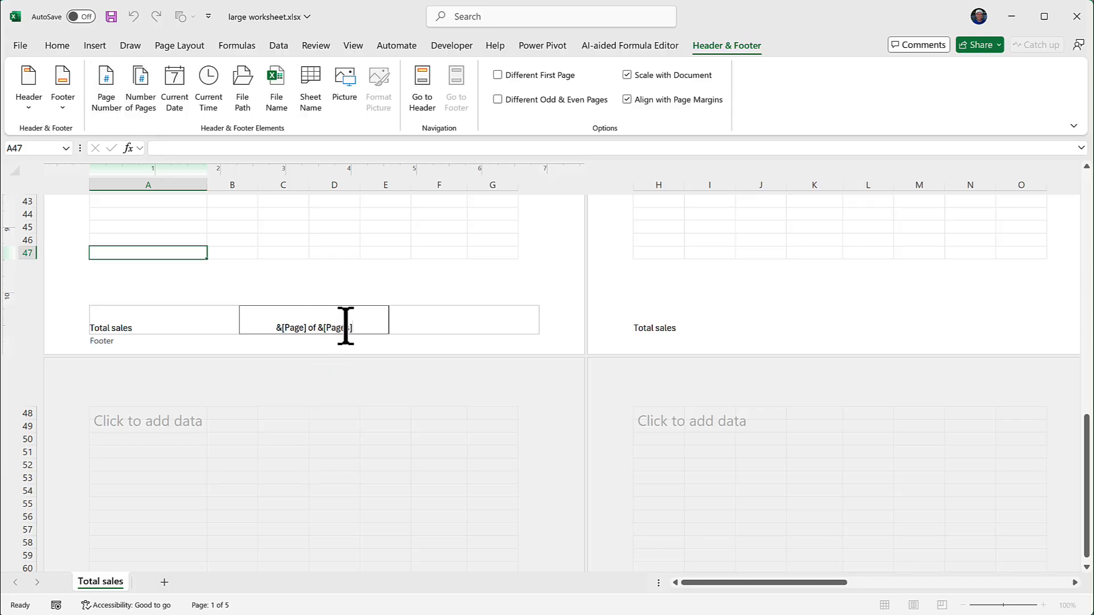
left_click(338, 229)
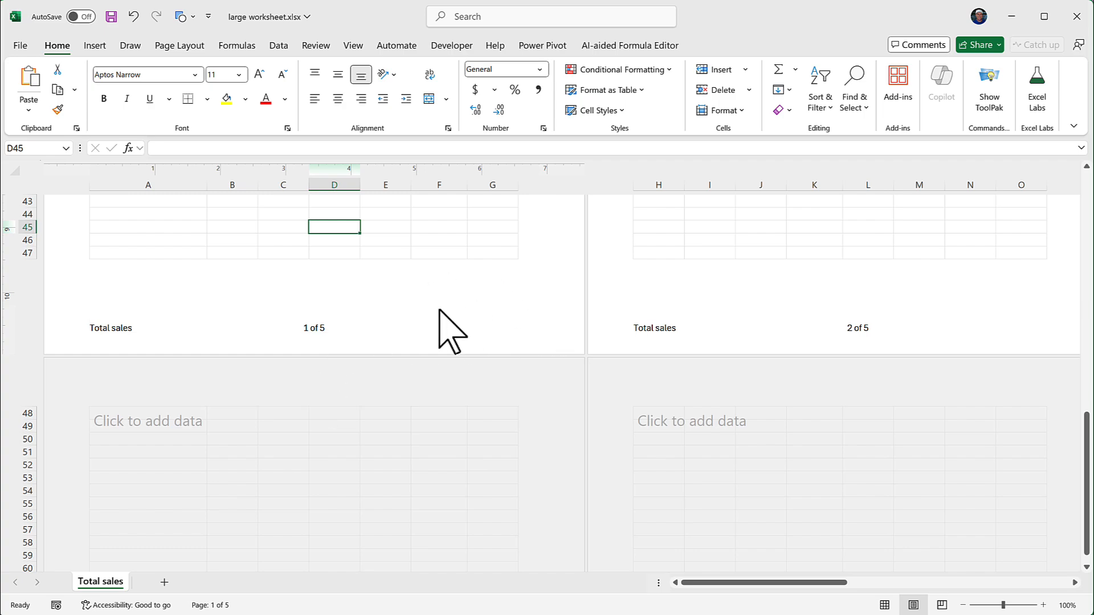
Step: Insert the fruit bowl logo picture from the headers folder into the right footer section
left_click(514, 318)
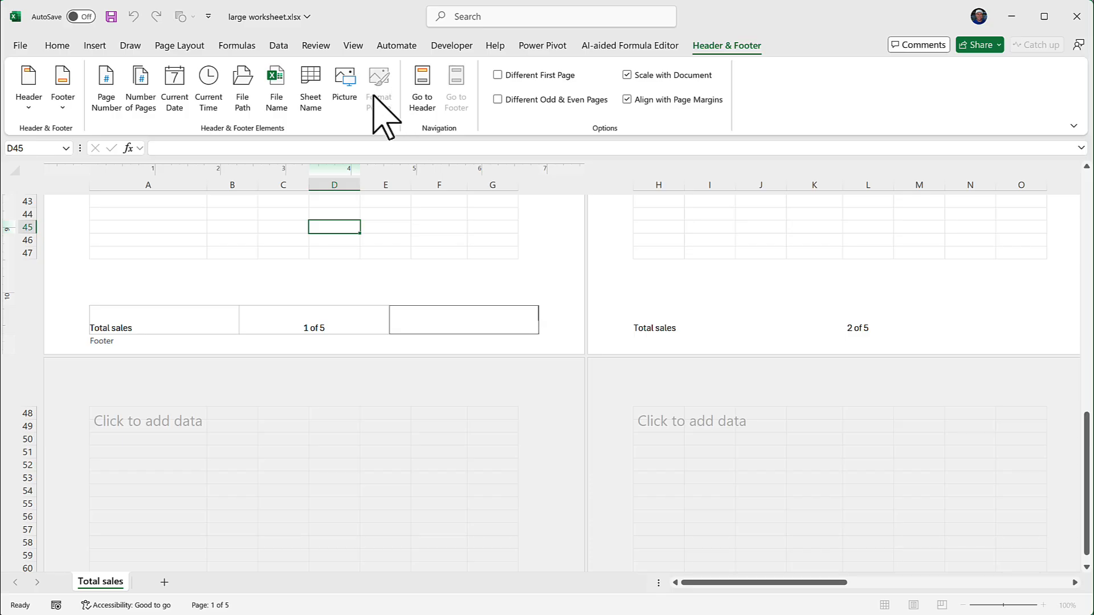
left_click(346, 87)
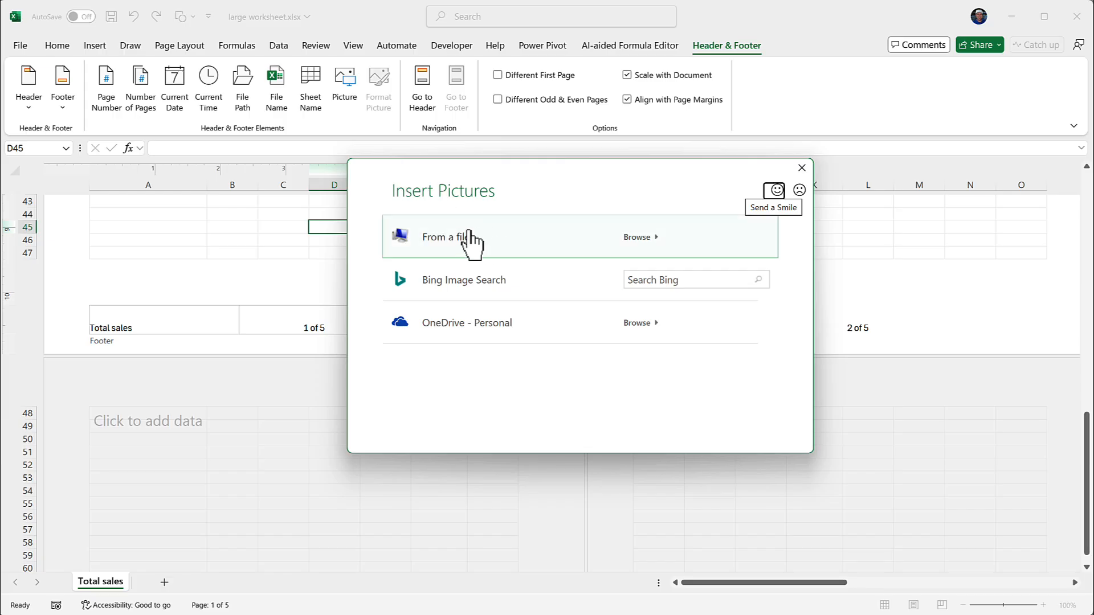
left_click(455, 243)
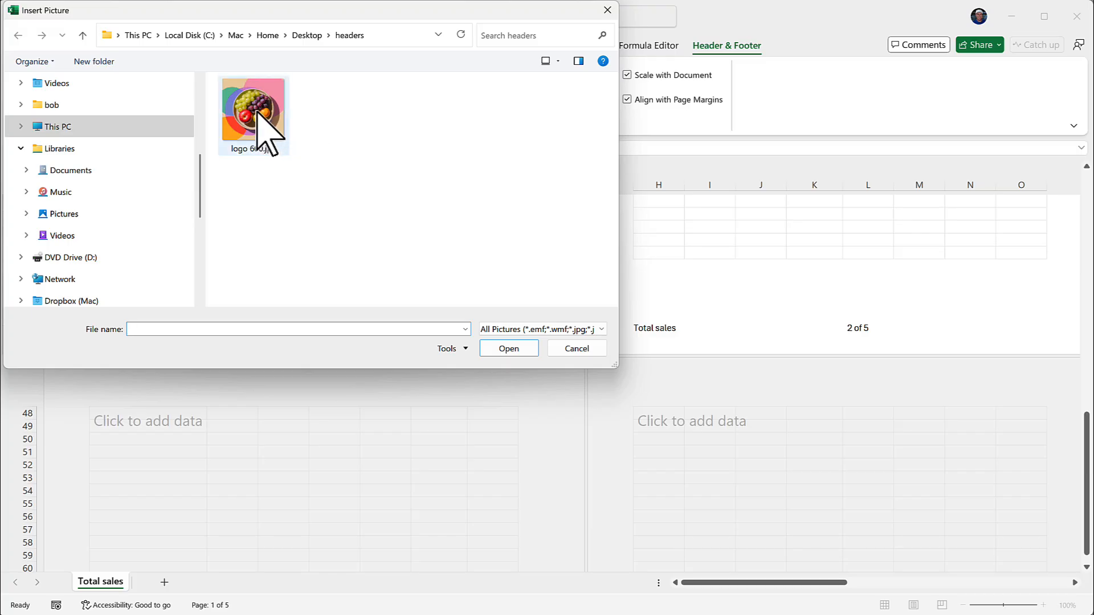
double_click(263, 115)
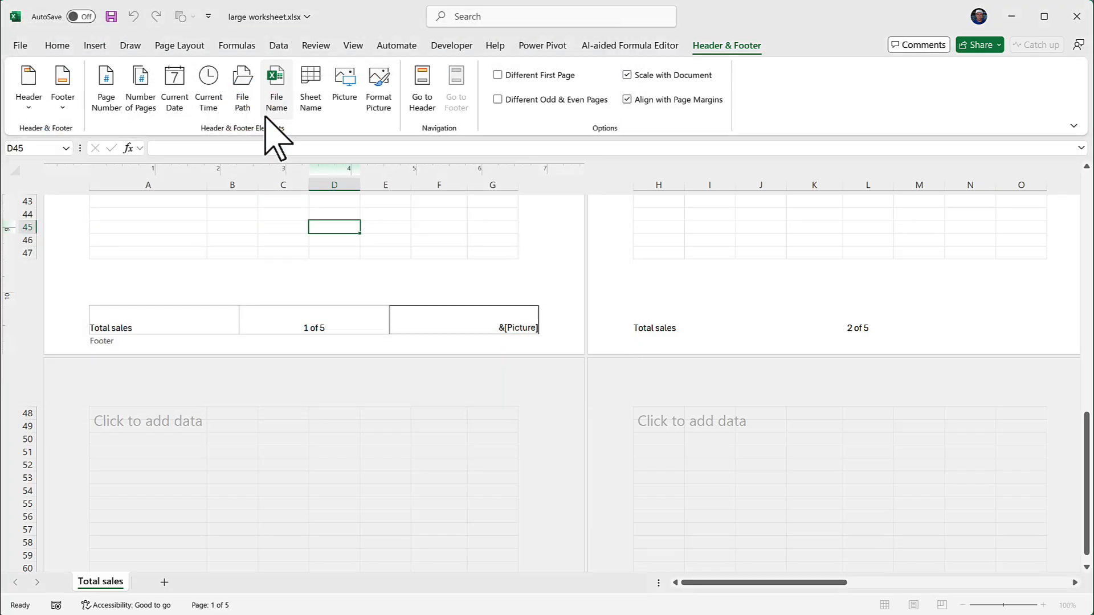
left_click(432, 244)
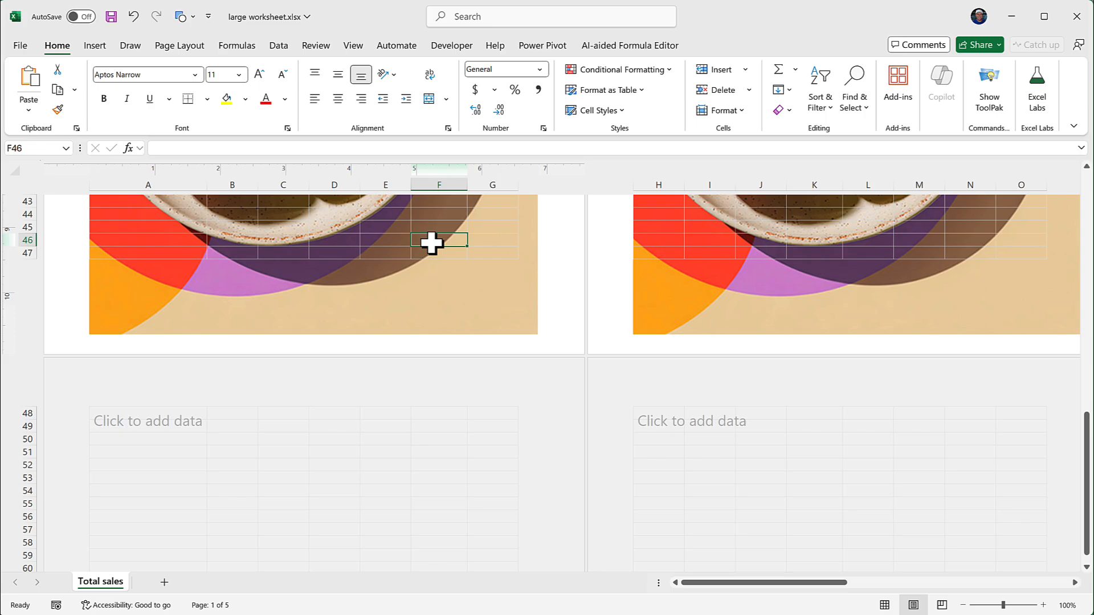
Step: Scale the right footer section's picture to 20% of its original size with the aspect ratio locked
scroll(432, 243, "up", 10)
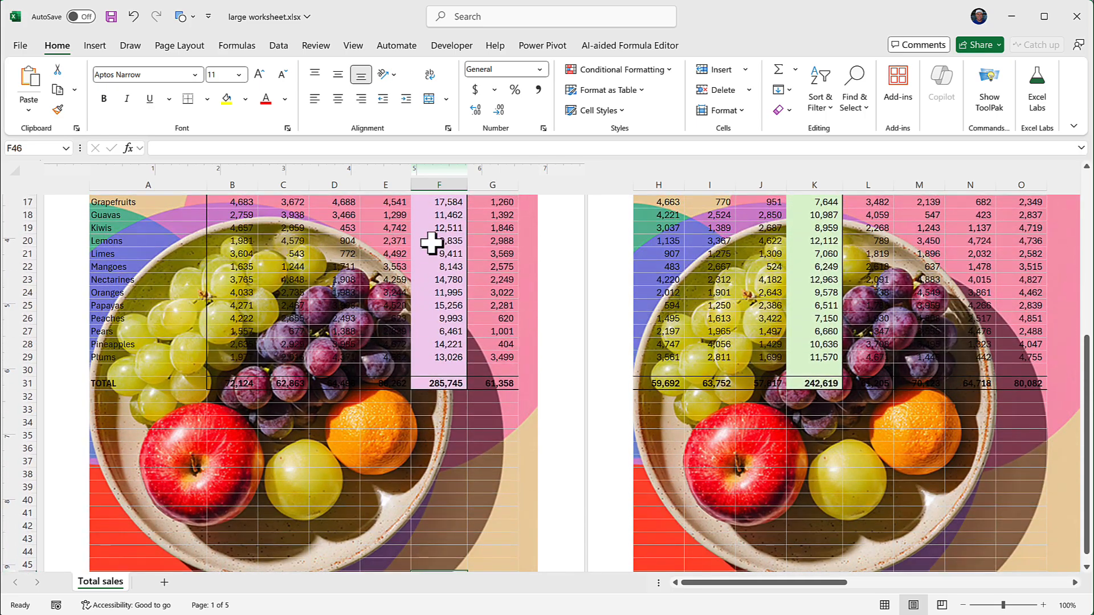
scroll(432, 243, "up", 4)
scroll(432, 243, "down", 5)
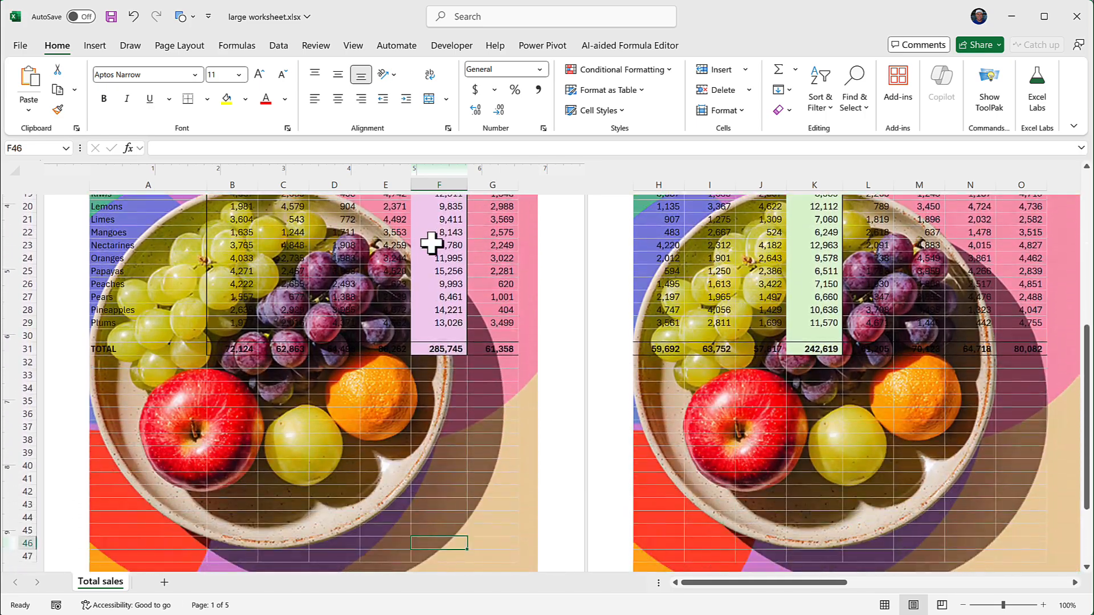
scroll(432, 243, "down", 6)
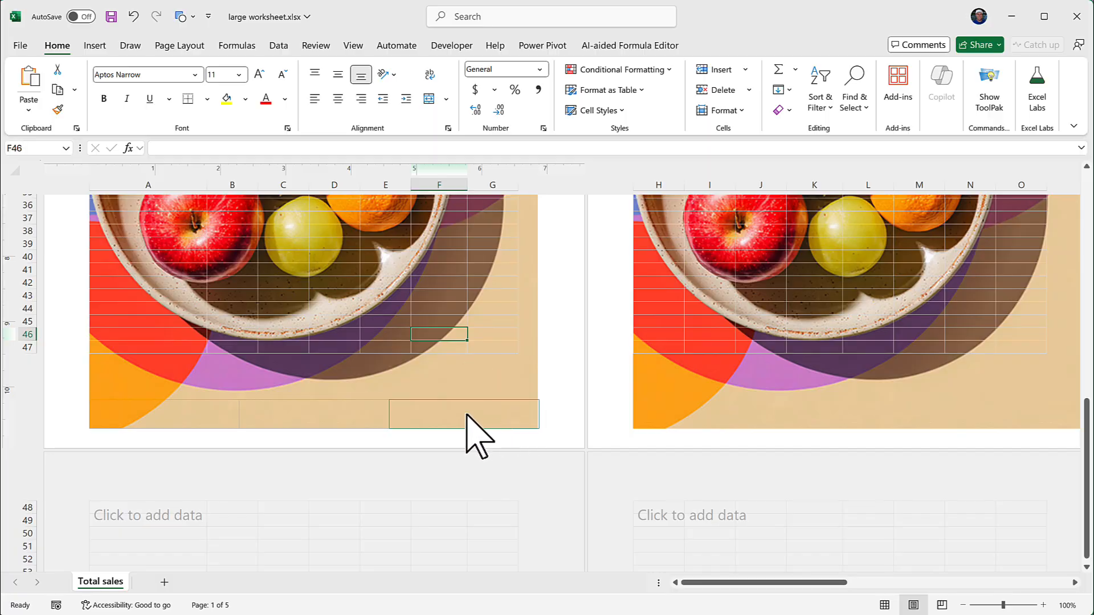
left_click(466, 415)
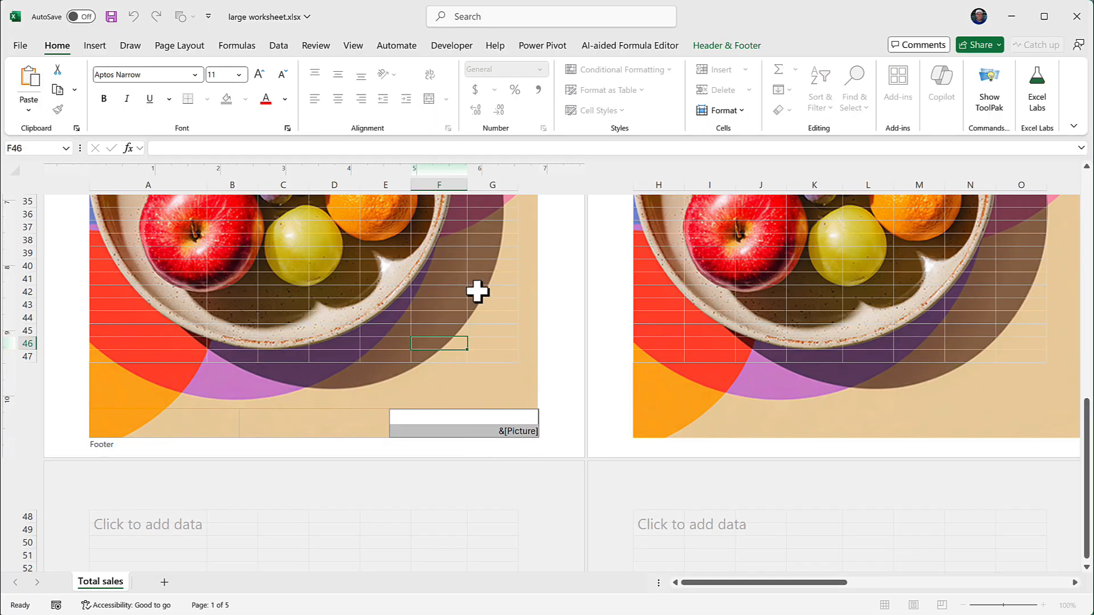
left_click(727, 48)
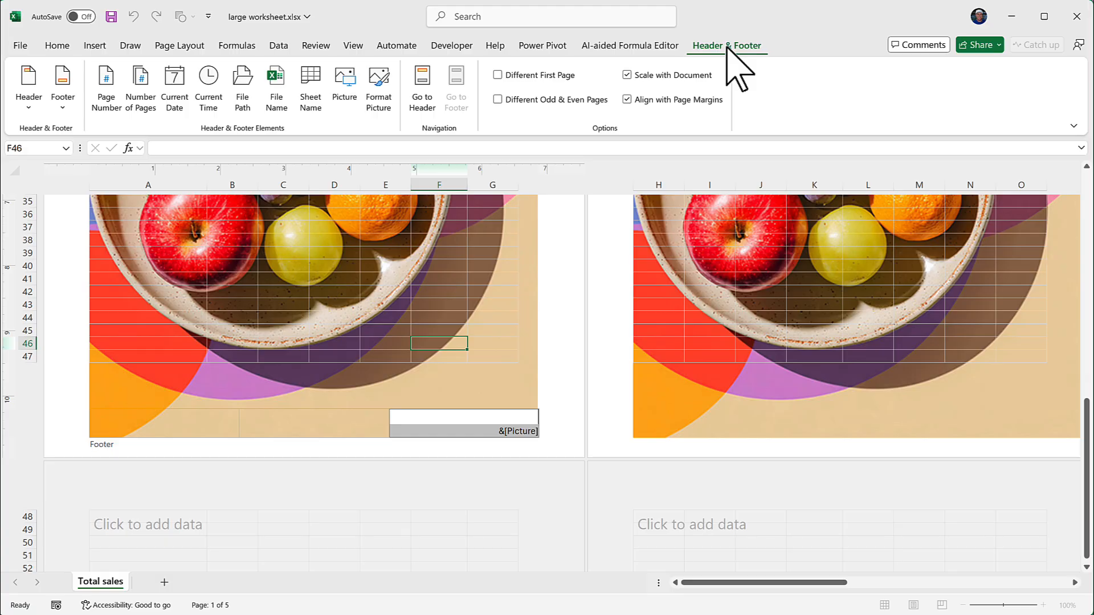
left_click(380, 85)
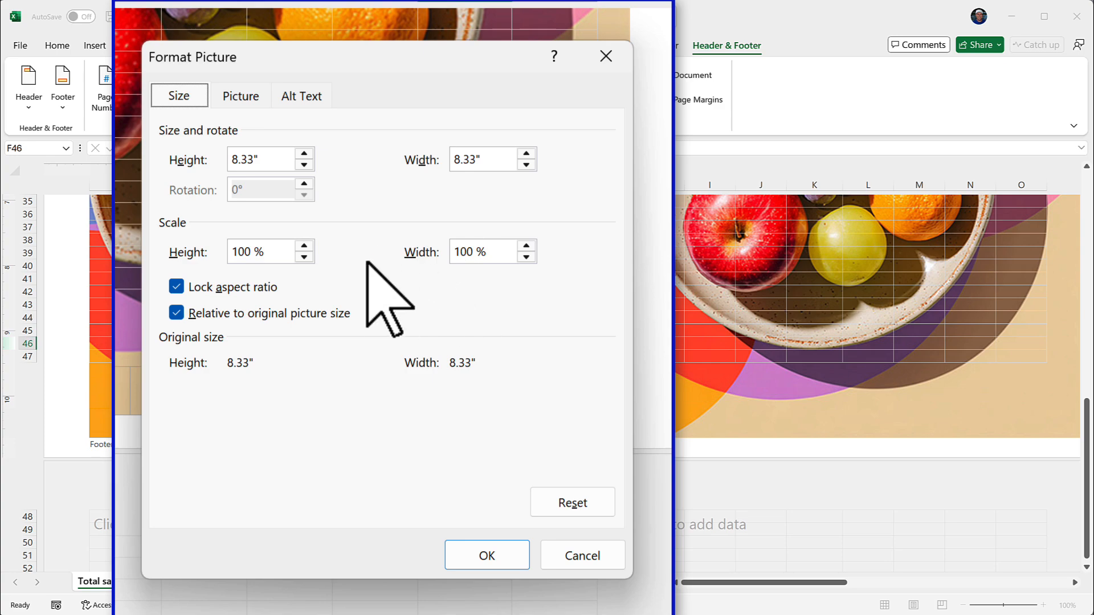
left_click_drag(221, 251, 188, 251)
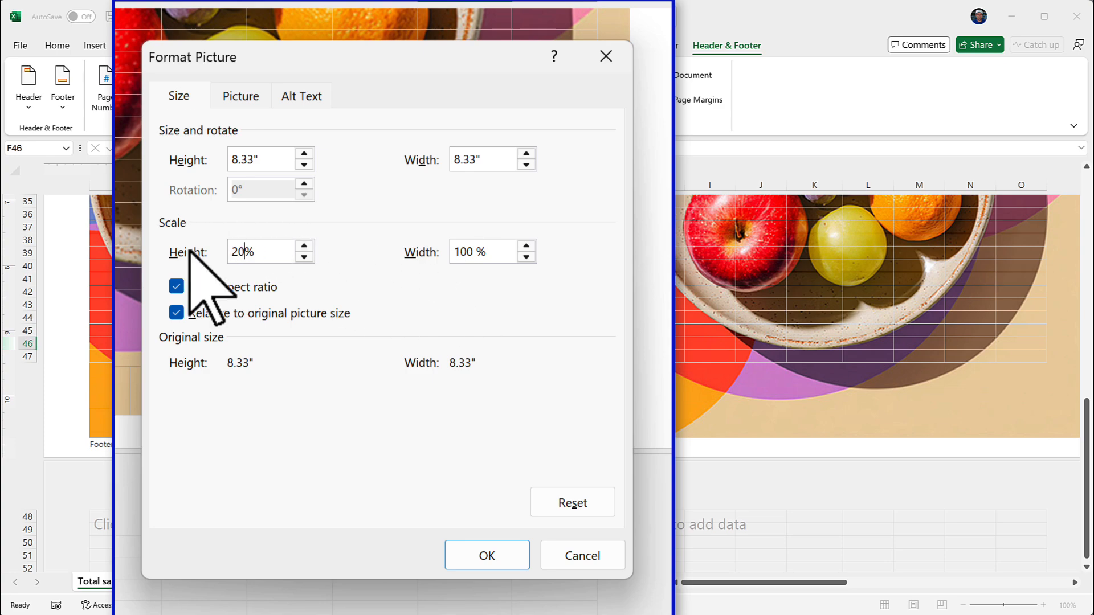
key("Tab")
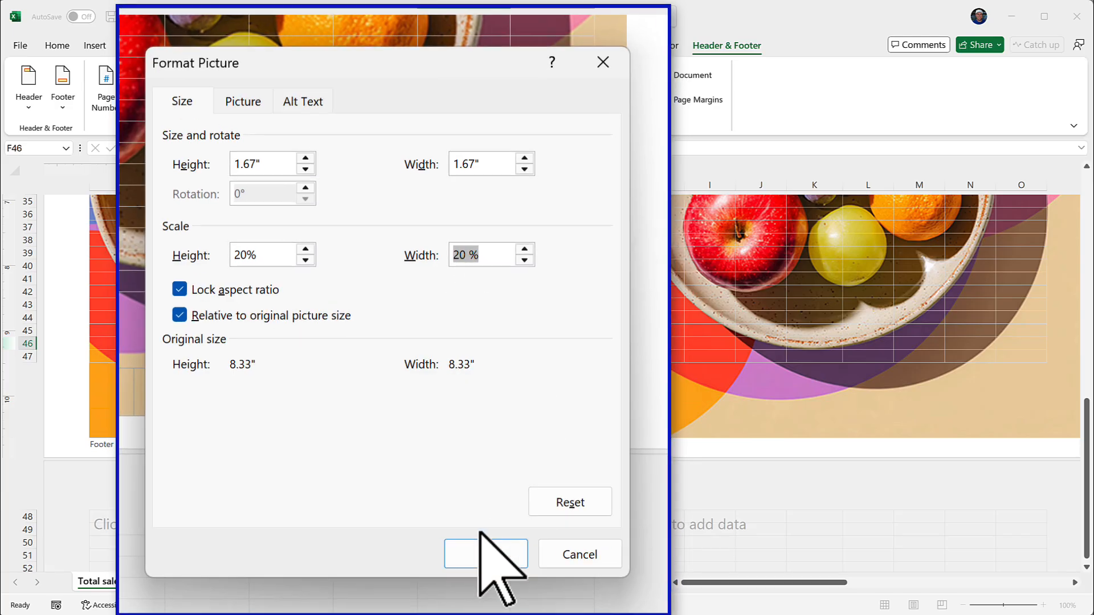
left_click(487, 555)
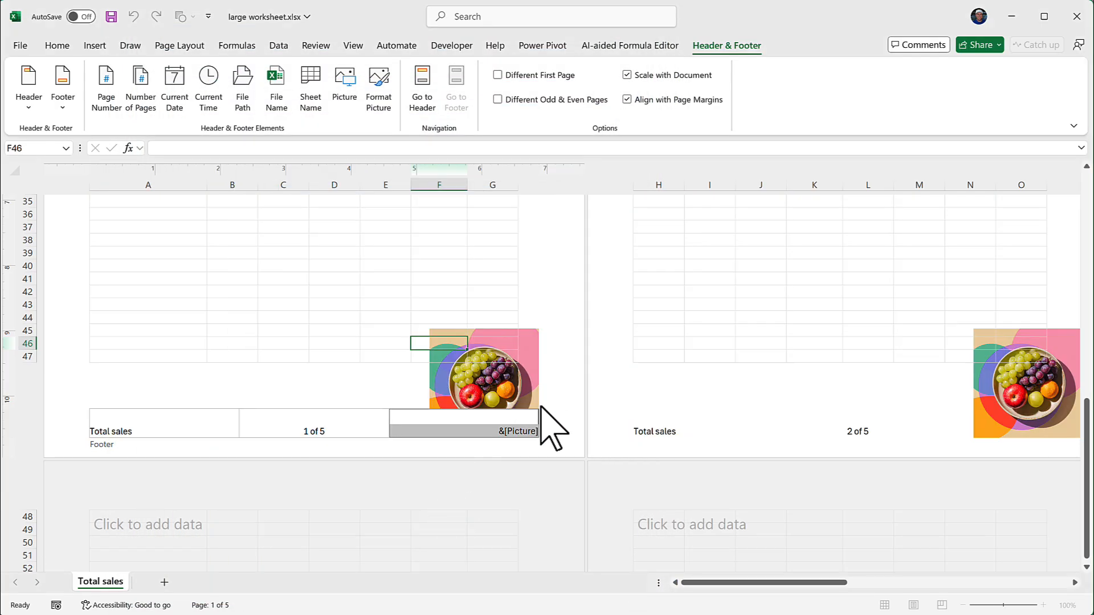
left_click(371, 293)
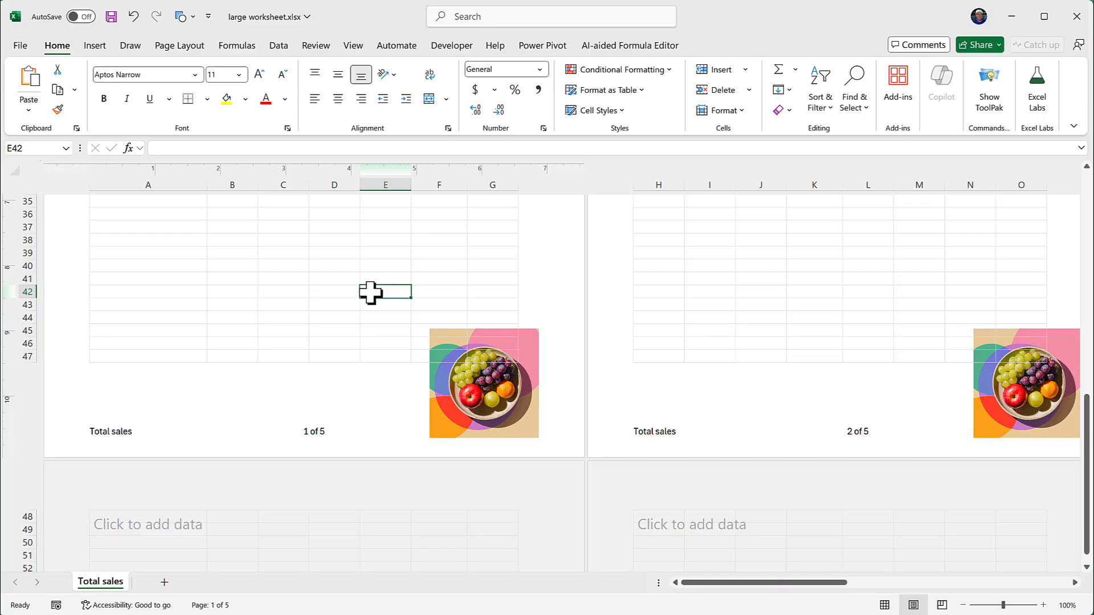
Step: Zoom the worksheet out to 70% and examine the headers and footers across its pages
left_click(964, 606)
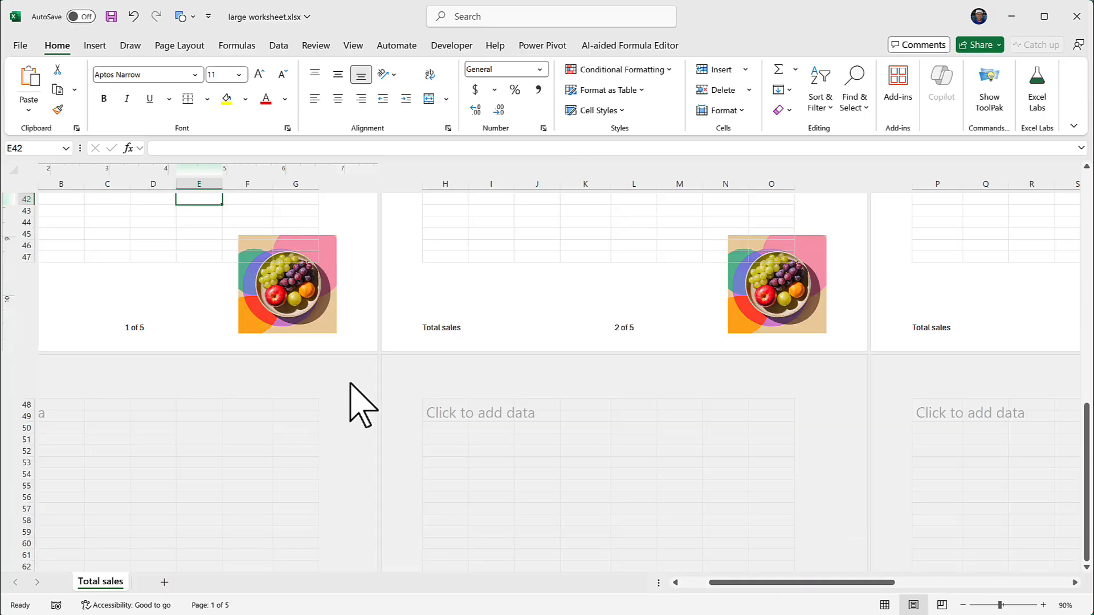
scroll(361, 402, "left", 3)
scroll(361, 402, "up", 7)
left_click(964, 605)
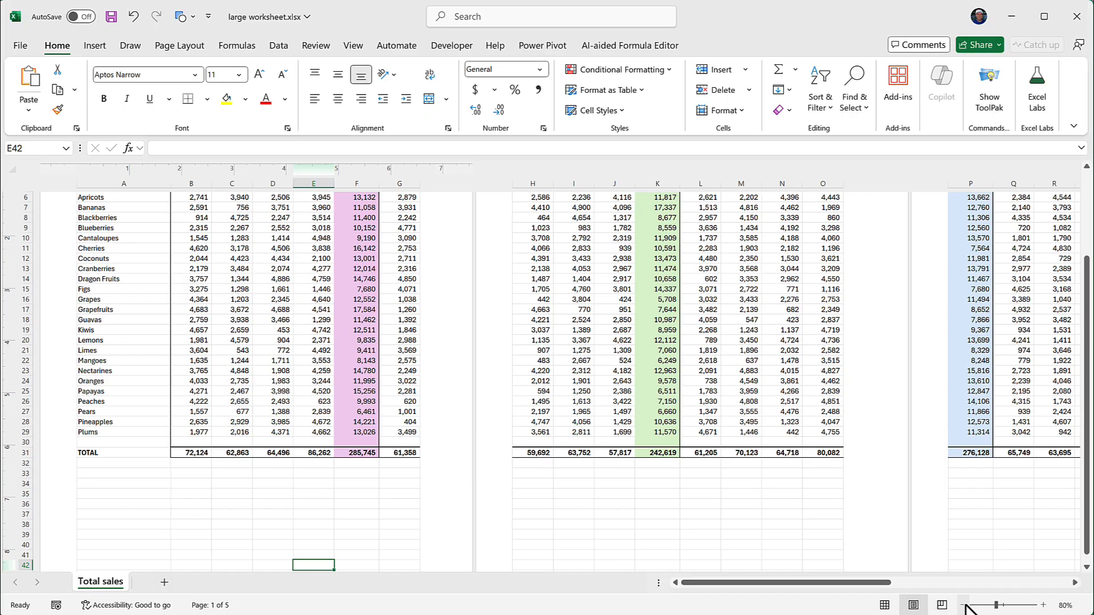
left_click(964, 606)
scroll(470, 492, "left", 2)
scroll(471, 492, "up", 2)
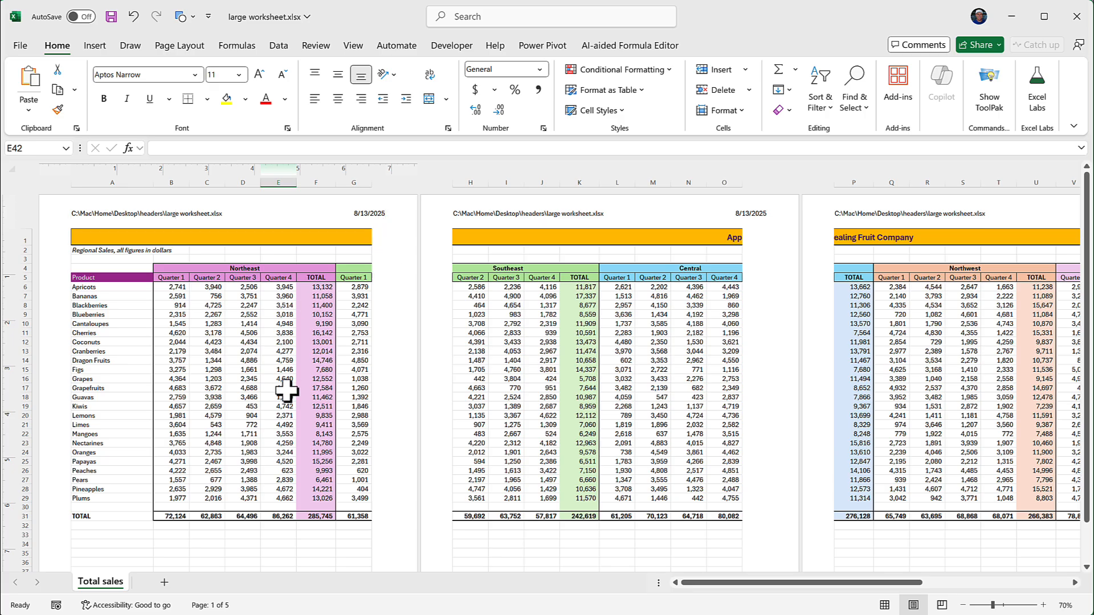
scroll(288, 391, "down", 4)
scroll(286, 391, "down", 3)
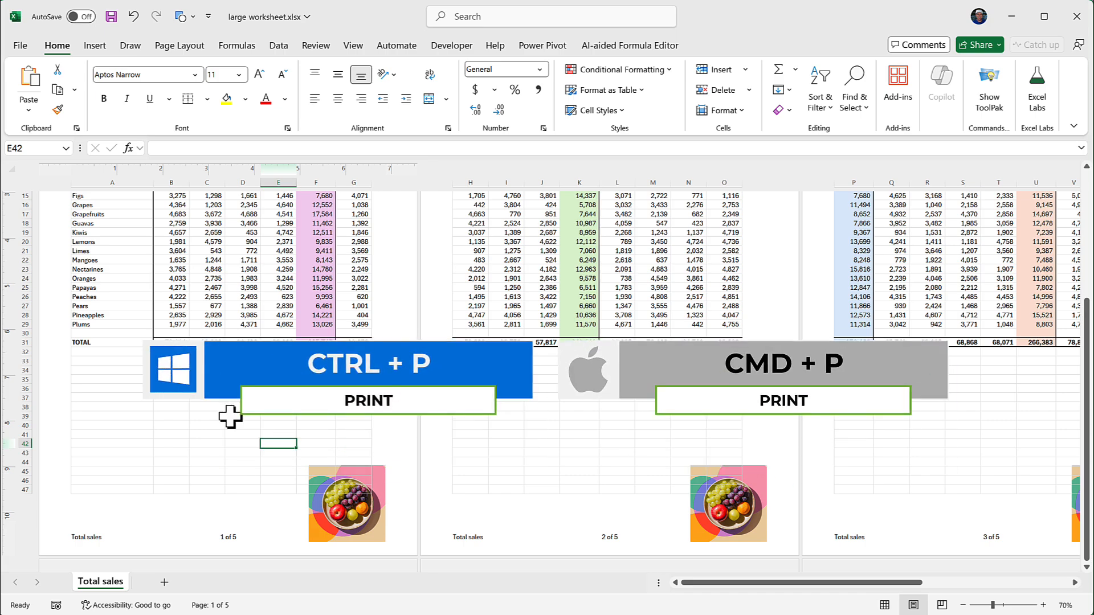
Step: Open the print preview and page forward to page 4 to check the header and footer on each page
key("ctrl+p")
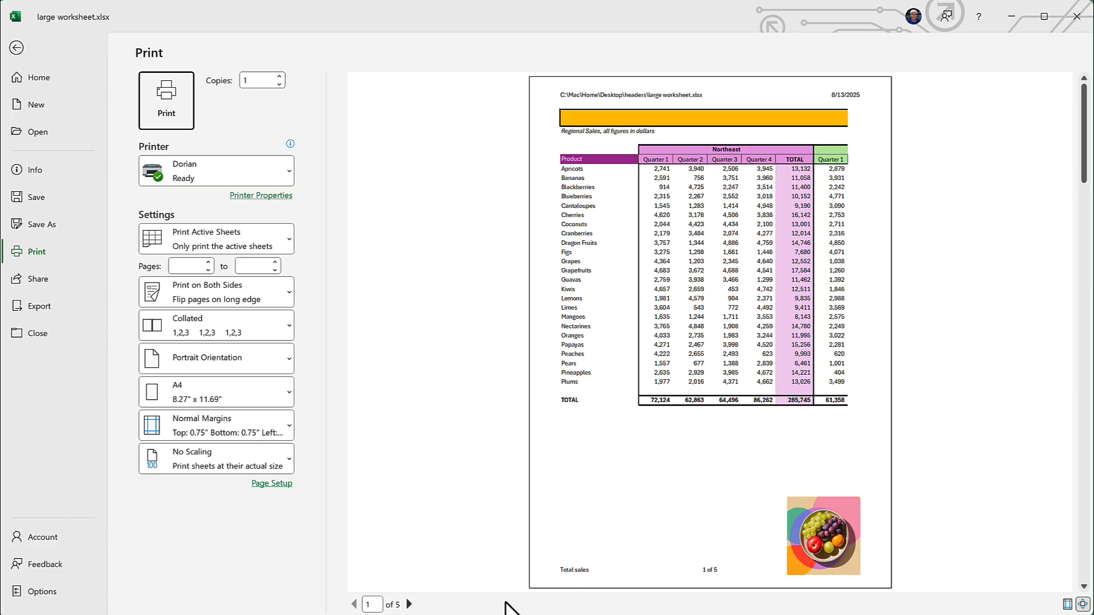
left_click(409, 604)
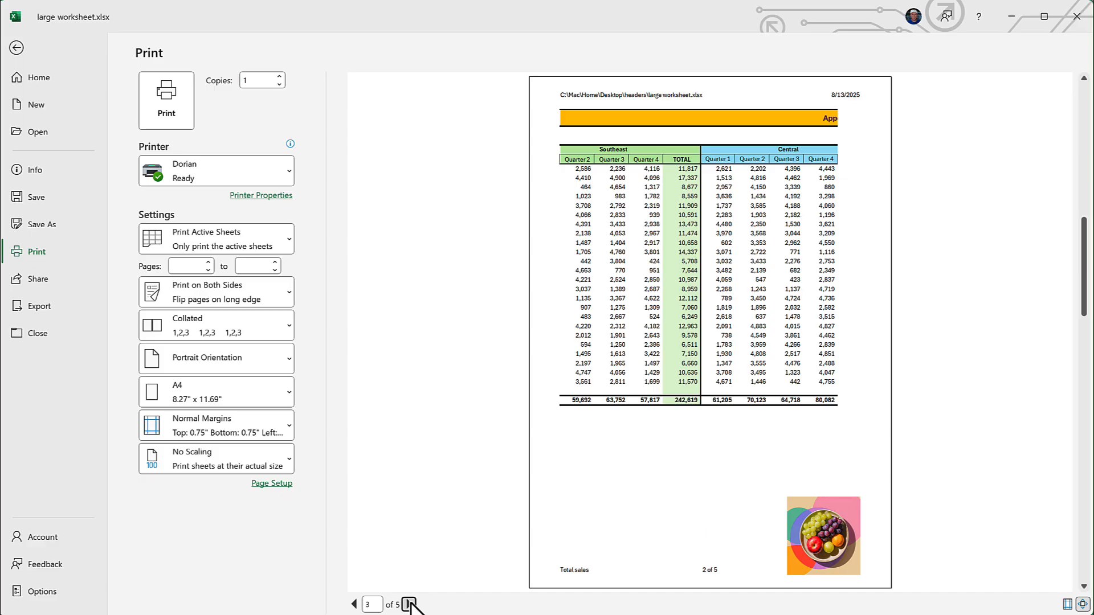
left_click(409, 604)
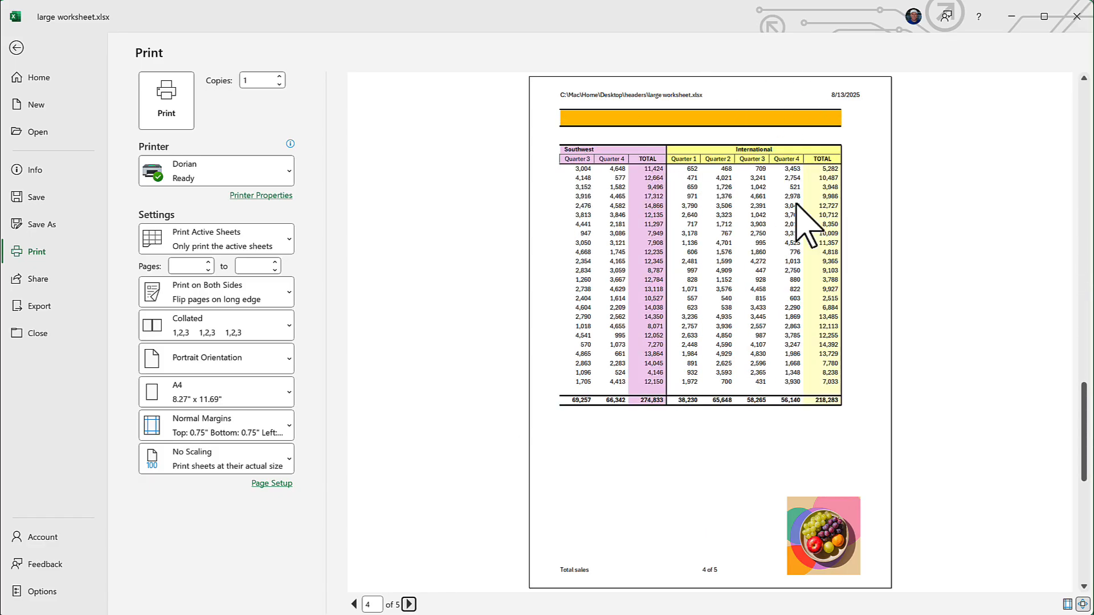